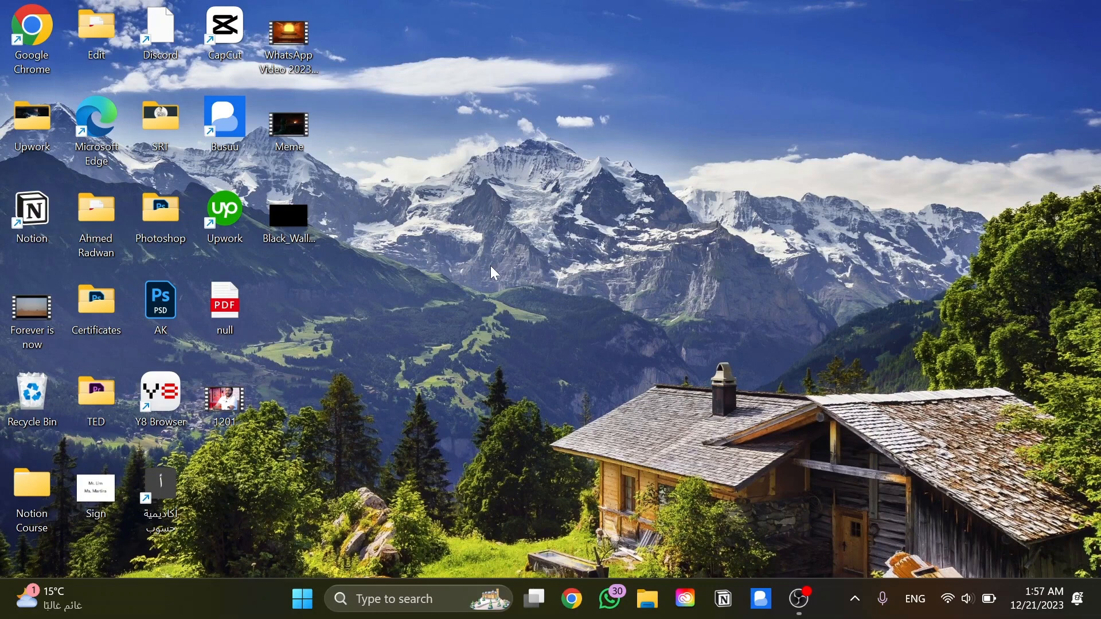
Open Google Chrome with the first user profile, go to Google and search for "SHopify"
left_click(579, 613)
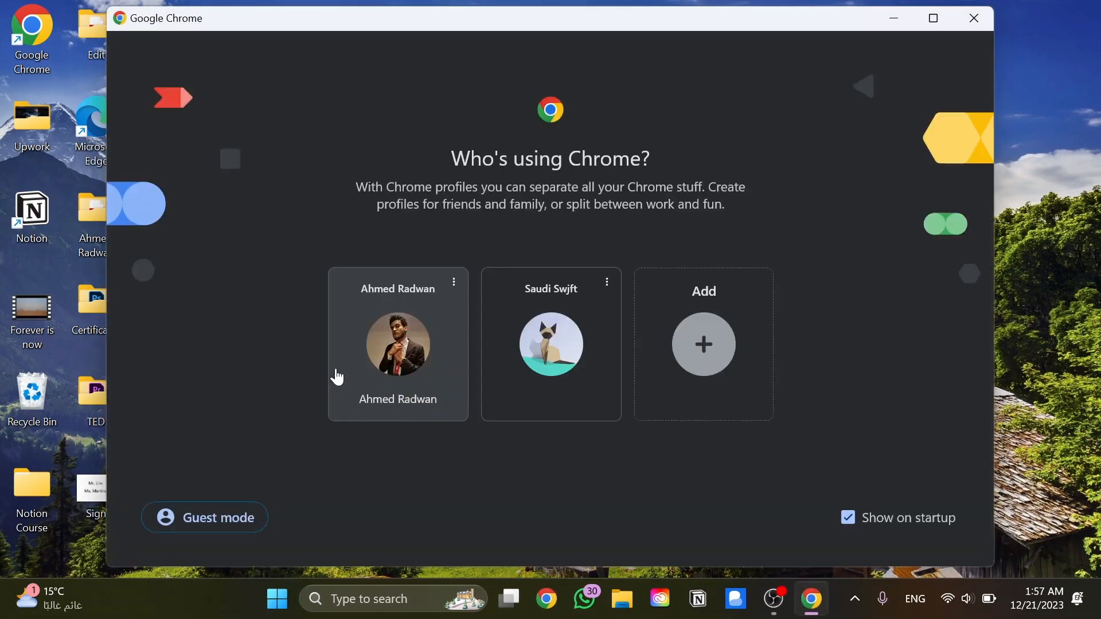
left_click(372, 342)
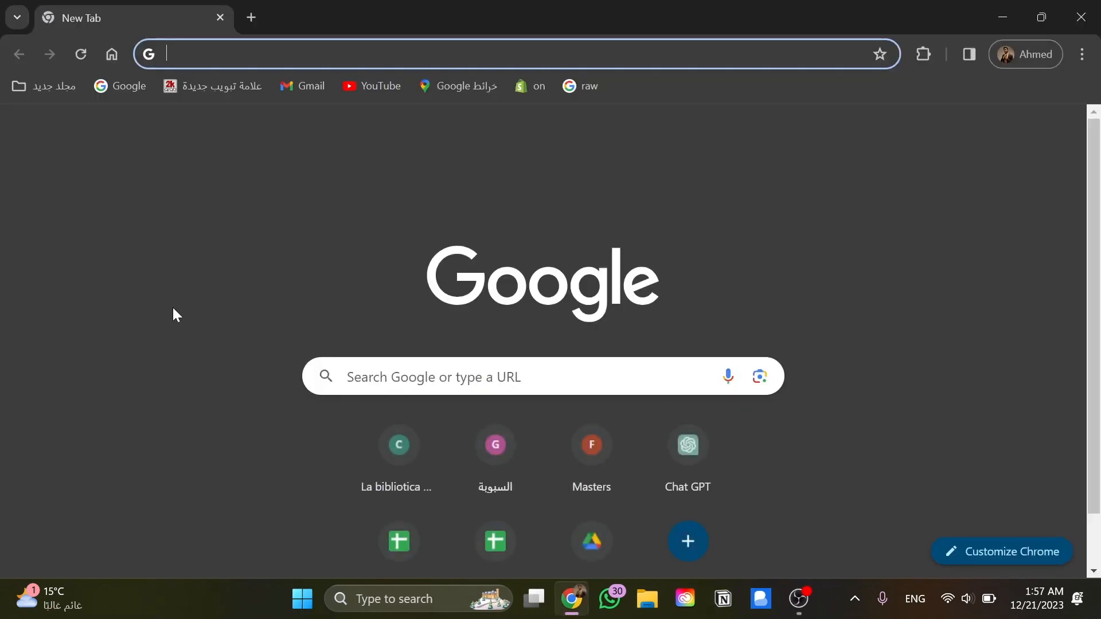
type("googl")
key("Return")
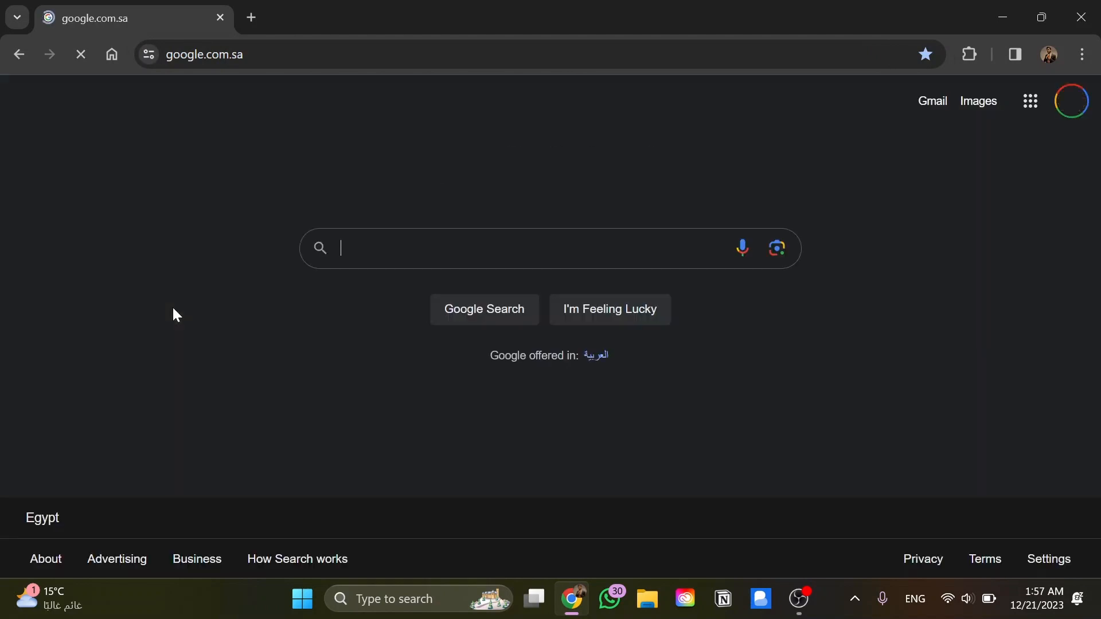
type("SH")
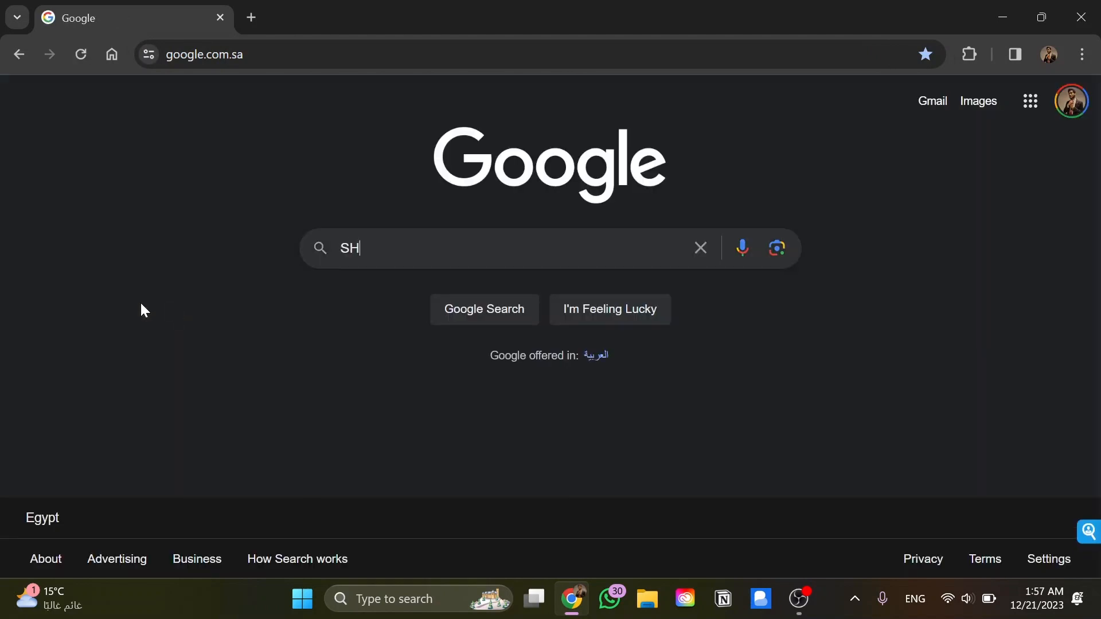
type("opify")
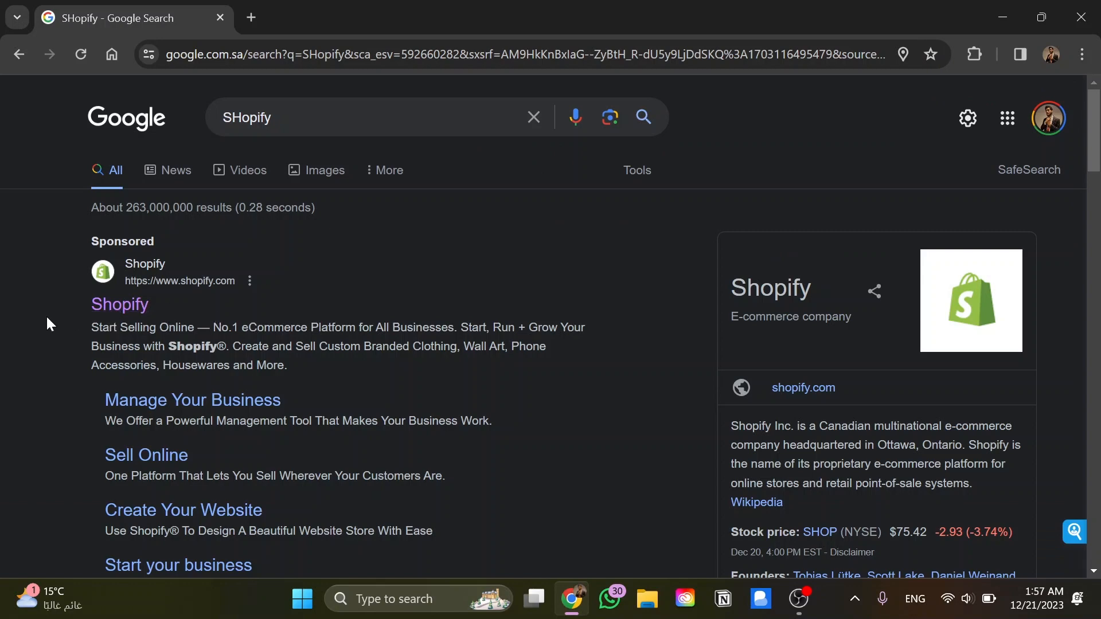
Open the official, non-sponsored Shopify website from the search results and log in to the store's admin
scroll(47, 322, "down", 8)
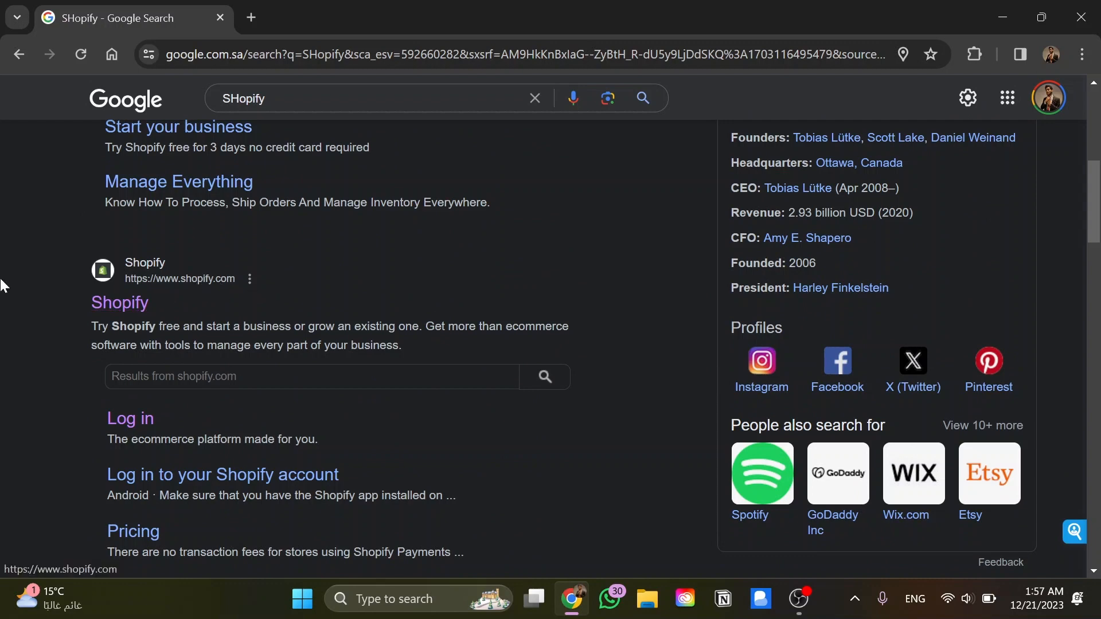
left_click(106, 304)
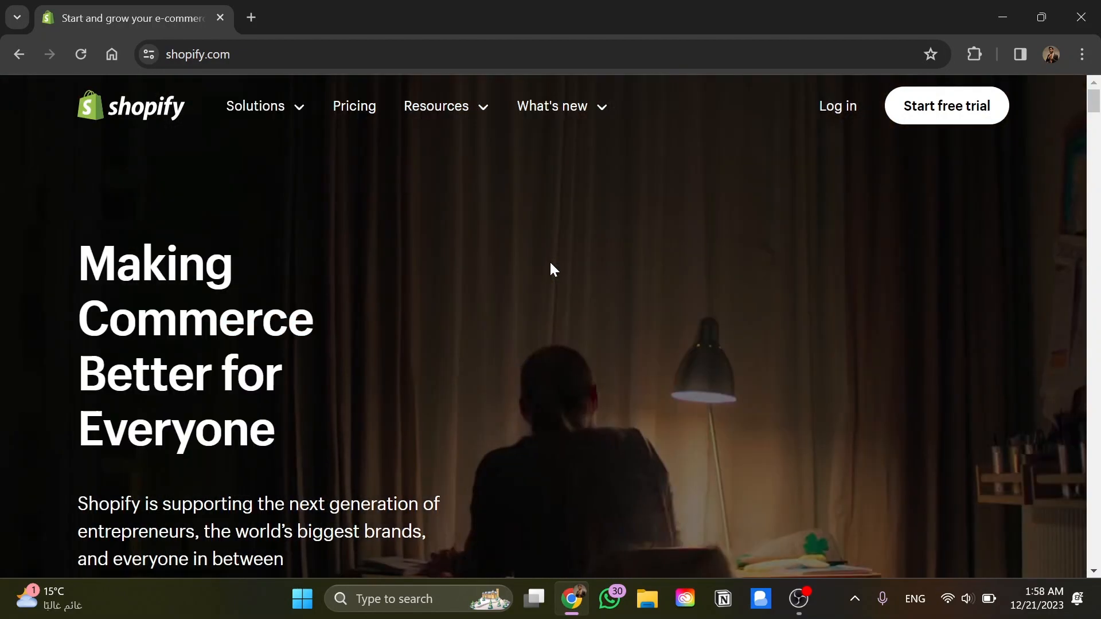
scroll(549, 263, "down", 1)
scroll(552, 269, "up", 1)
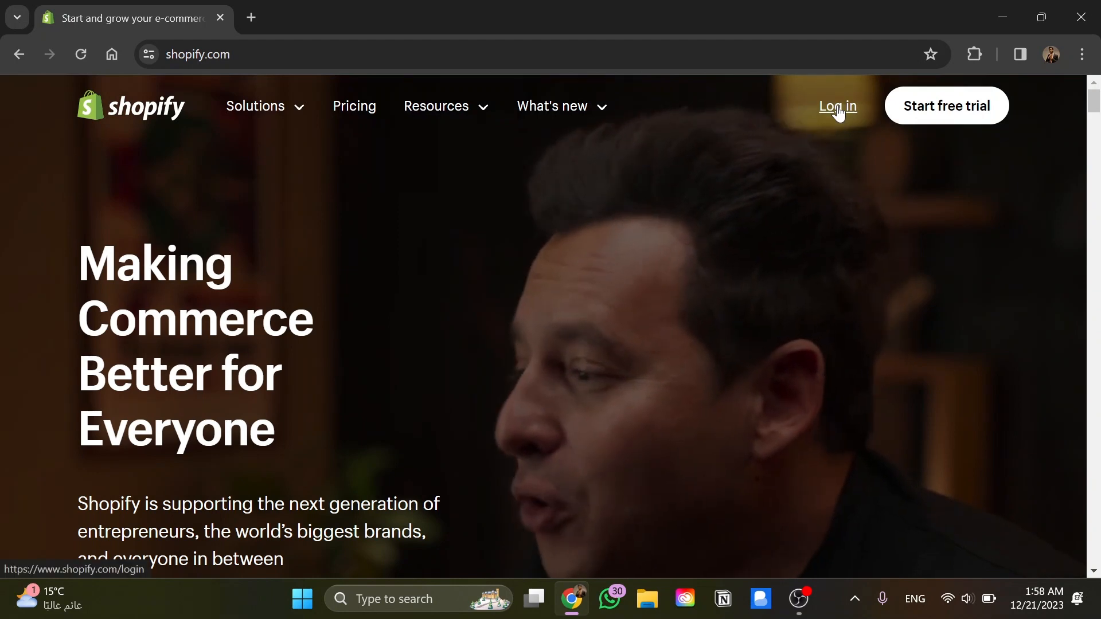
left_click(838, 106)
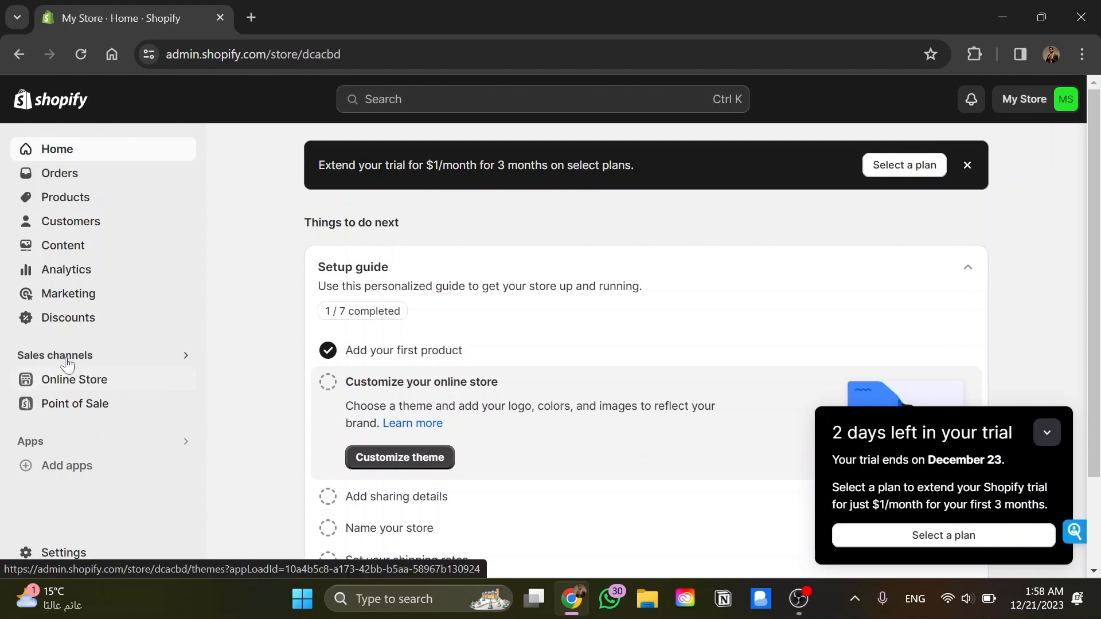
Bring up the store's recommended sales channels and open the Facebook & Instagram app page
left_click(108, 357)
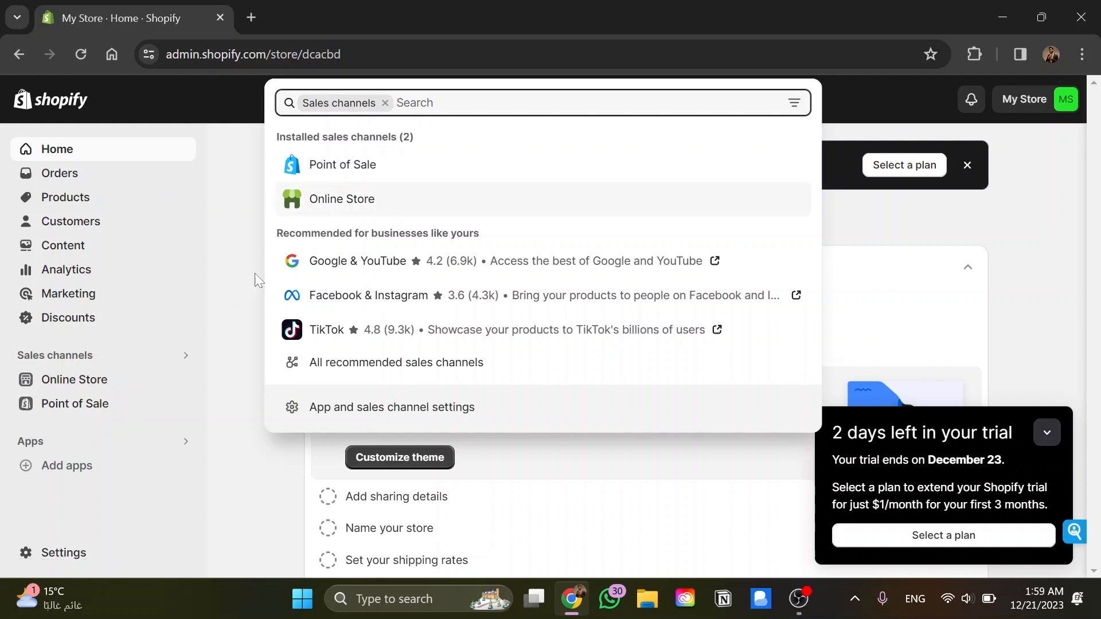
double_click(316, 233)
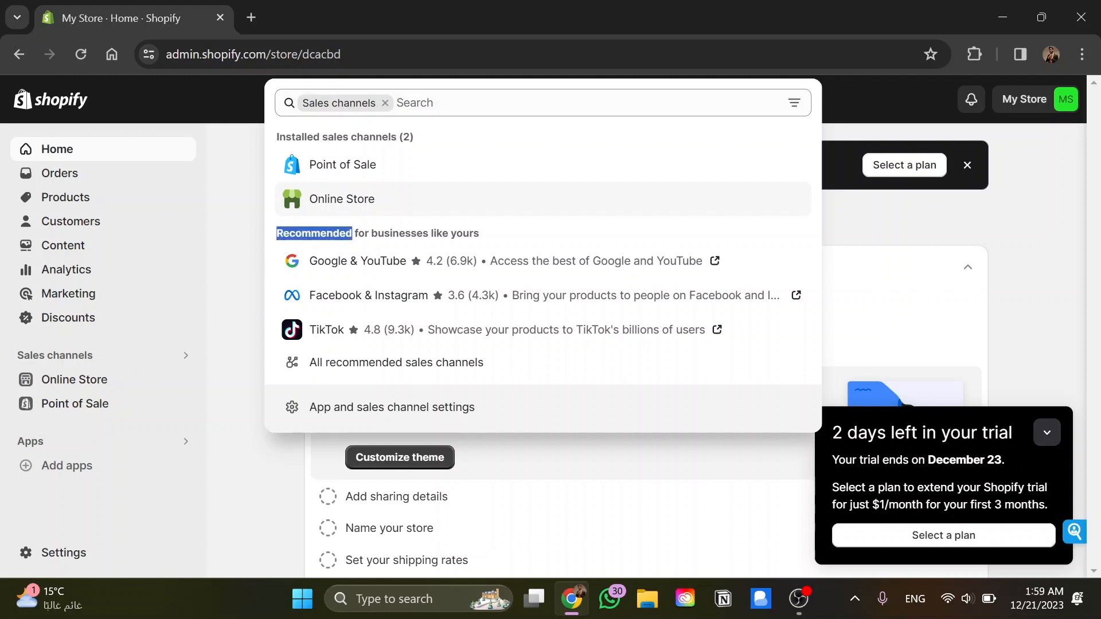
double_click(400, 233)
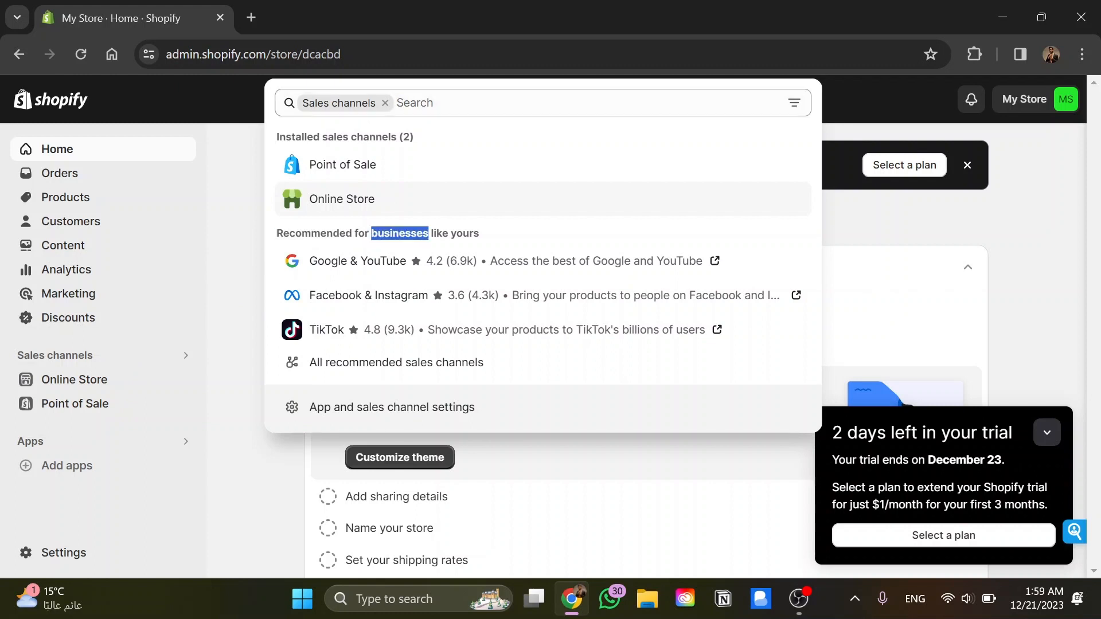
left_click(450, 233)
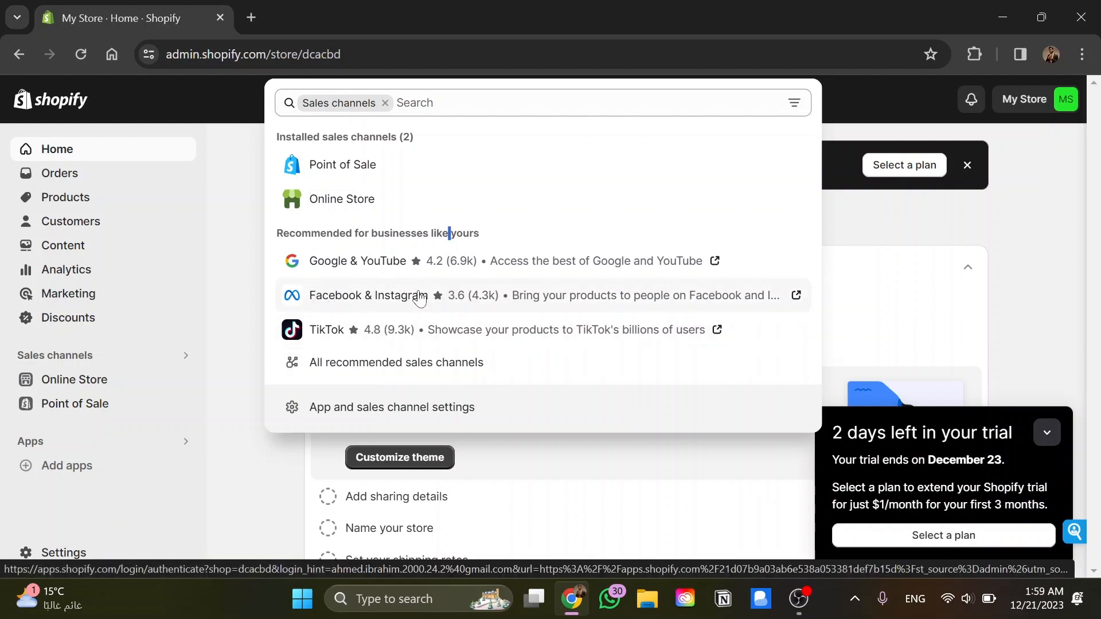
left_click(400, 298)
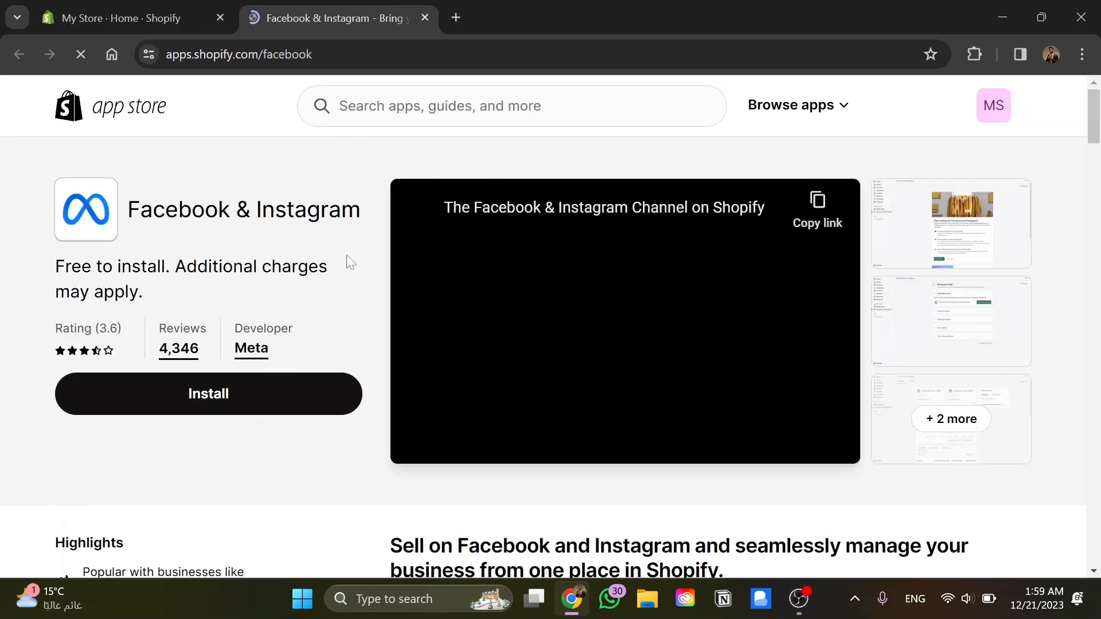
Install the Facebook & Instagram app, review its privacy and permission details, and add it as a sales channel
left_click(303, 395)
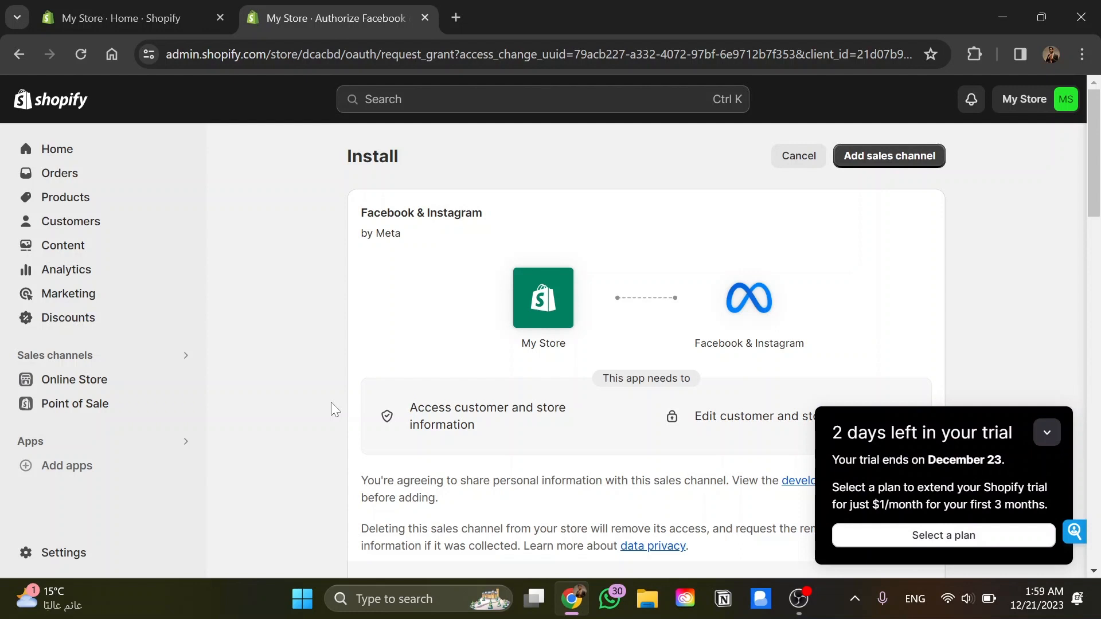
scroll(416, 289, "down", 1)
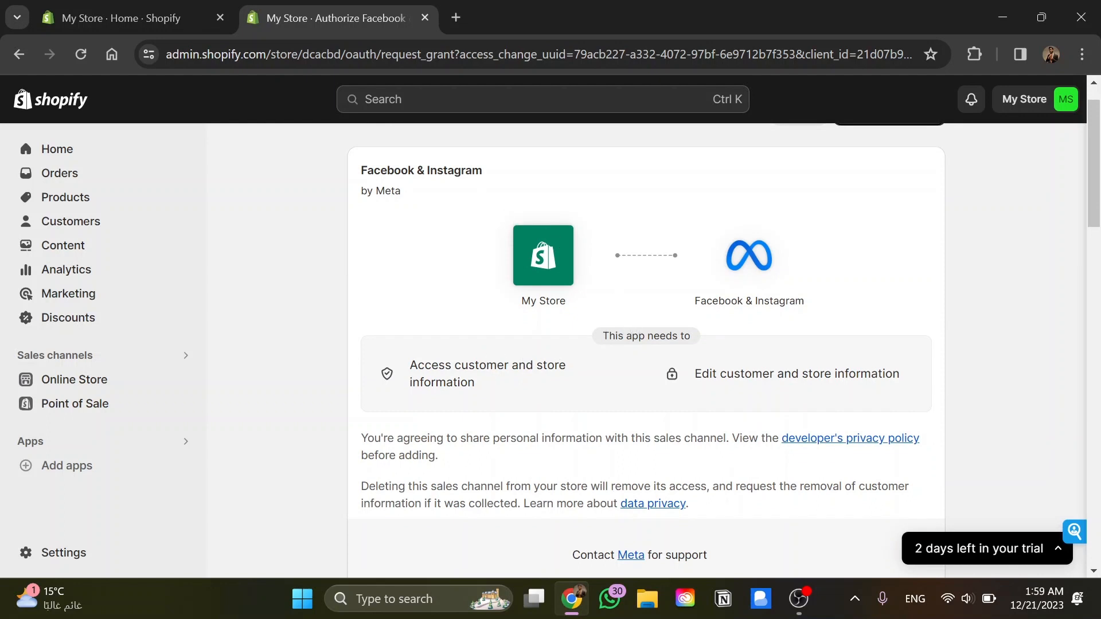
scroll(683, 381, "down", 1)
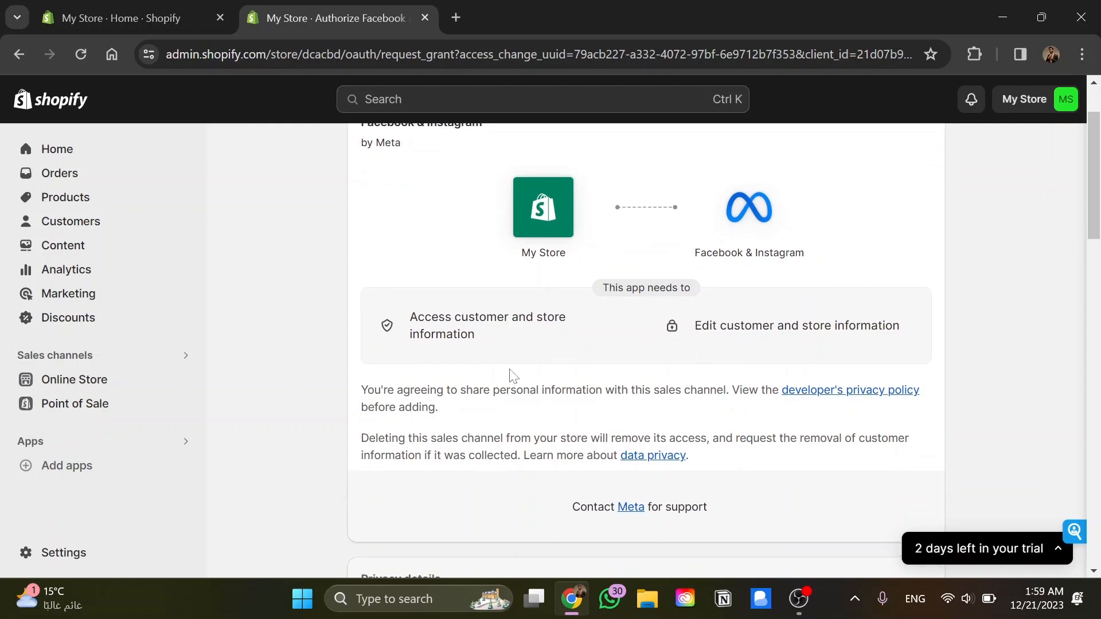
scroll(578, 357, "down", 3)
scroll(512, 370, "down", 3)
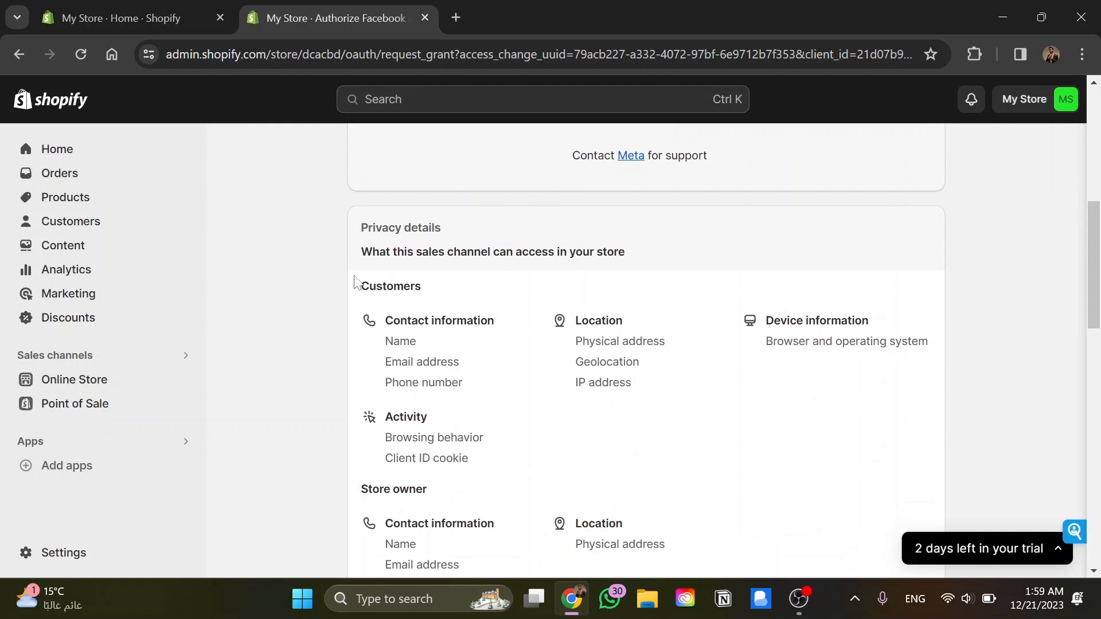
scroll(418, 278, "down", 1)
scroll(369, 383, "down", 1)
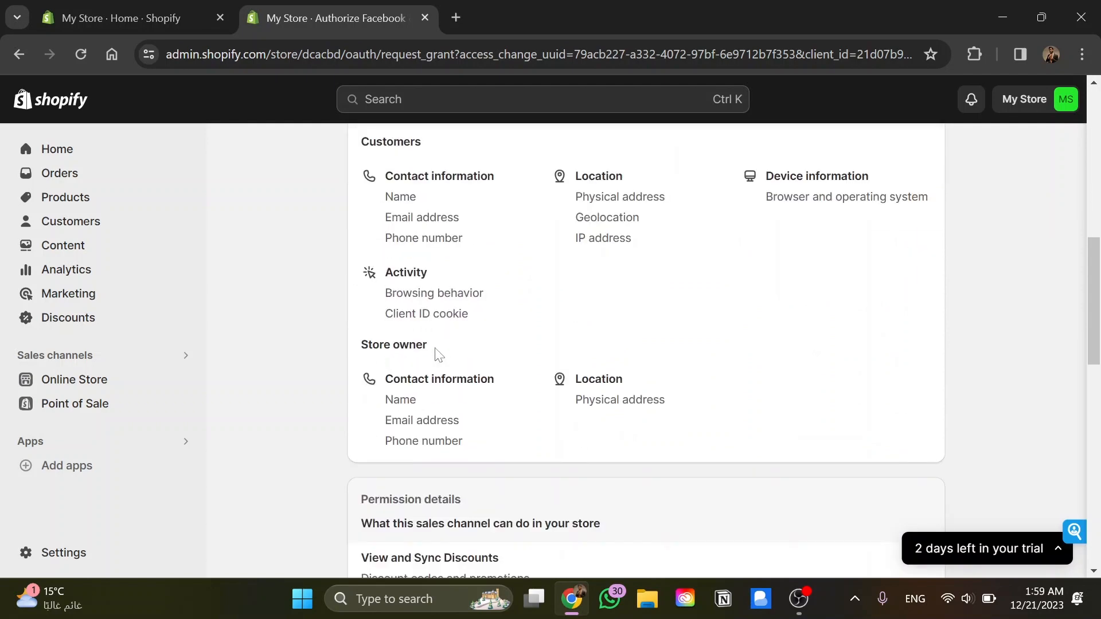
scroll(357, 369, "down", 4)
scroll(294, 389, "down", 10)
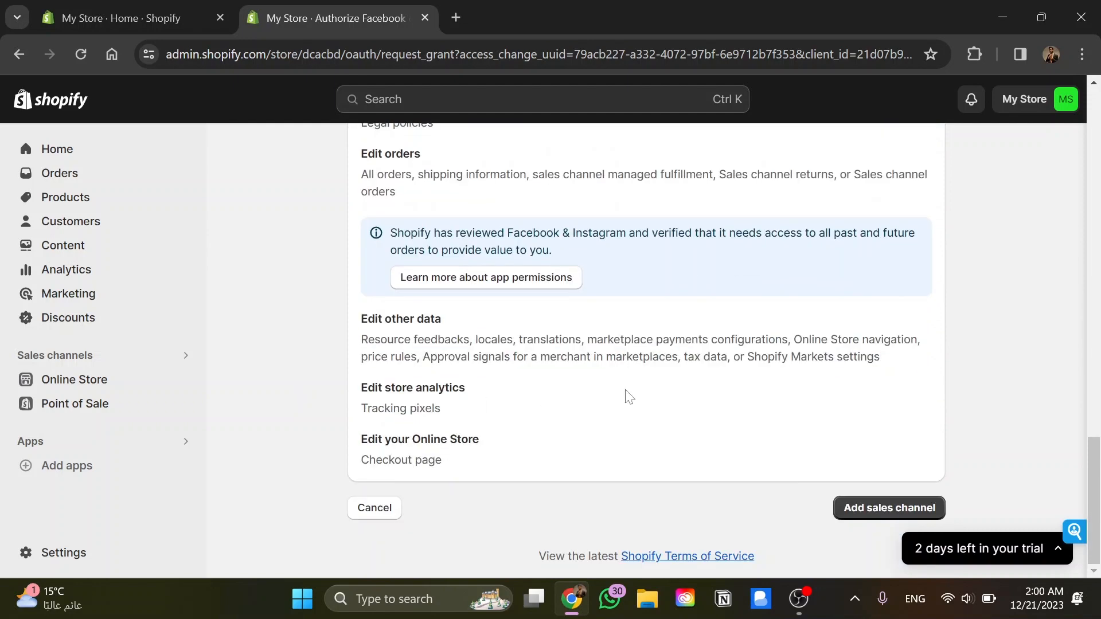
left_click(873, 514)
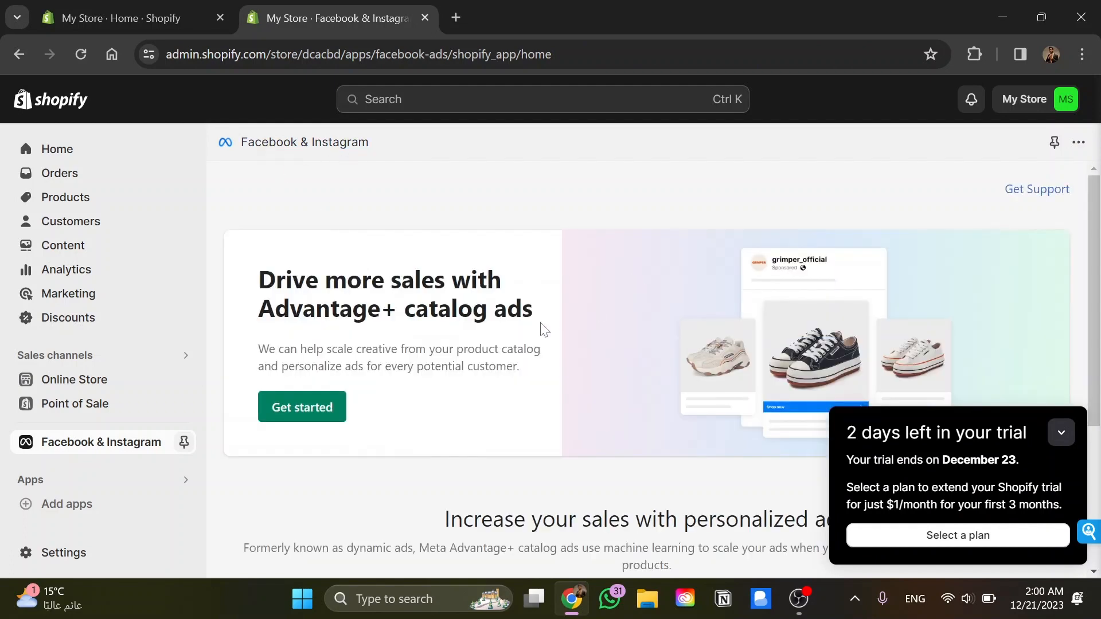
Start the Advantage+ catalog ads setup, request the Facebook account connection, and dismiss the Facebook login window without continuing
scroll(541, 323, "down", 3)
scroll(544, 329, "up", 3)
left_click(310, 417)
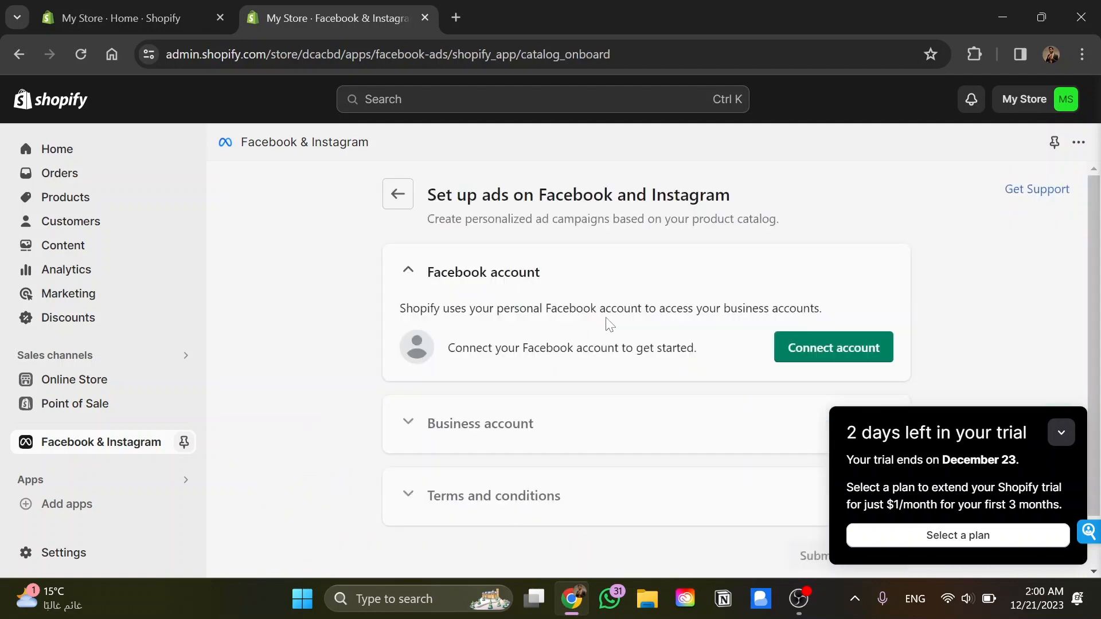
left_click(819, 347)
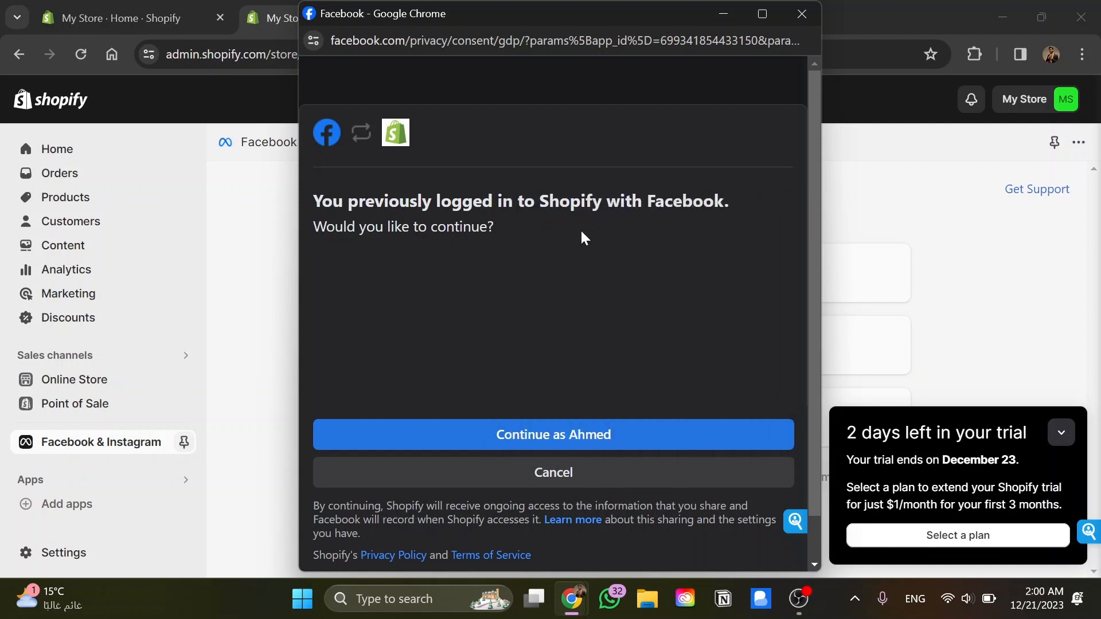
left_click(803, 13)
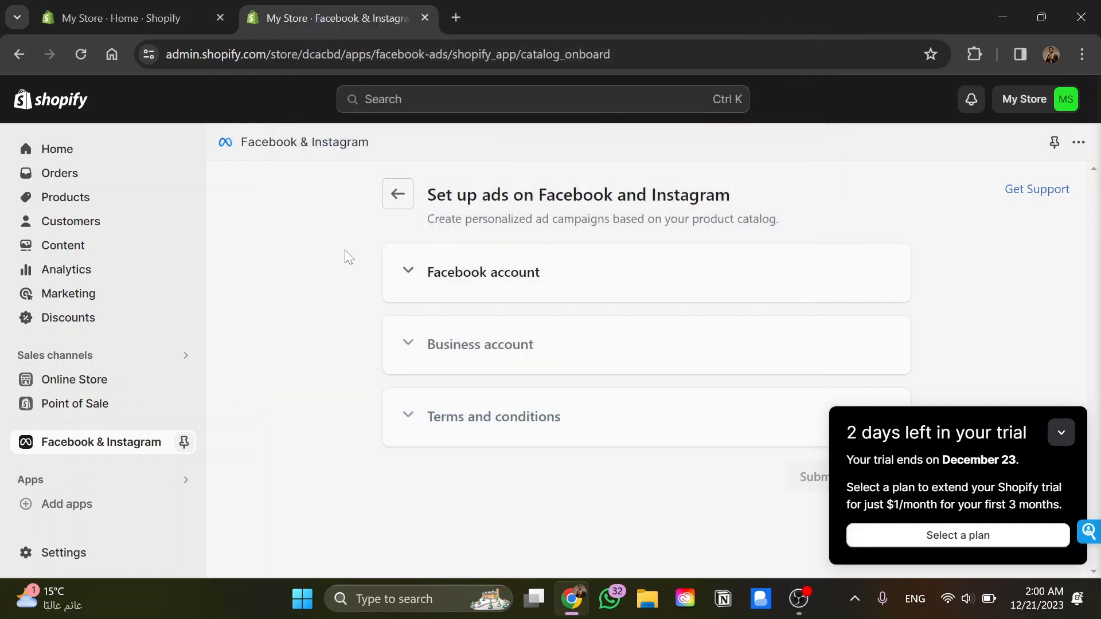